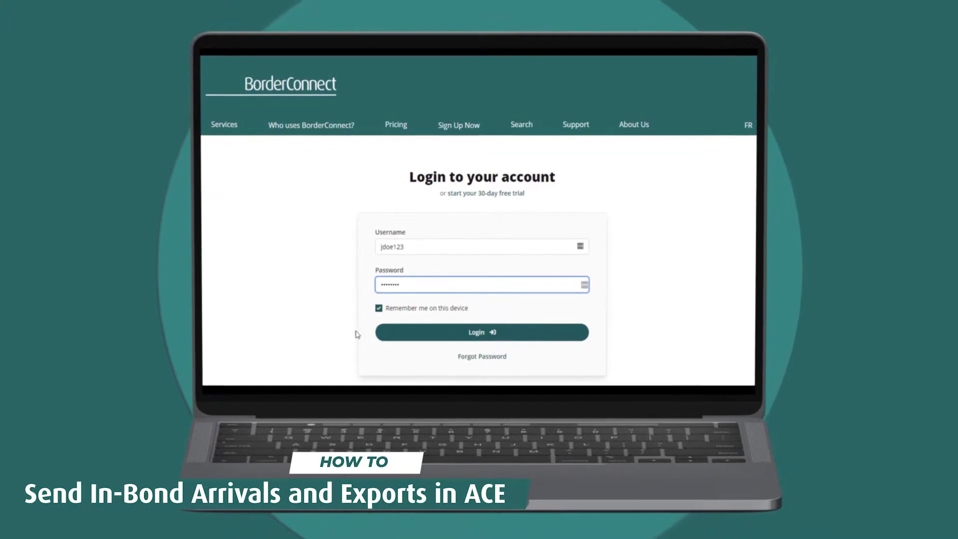
Log in to the BorderConnect account with the credentials already filled in.
left_click(476, 338)
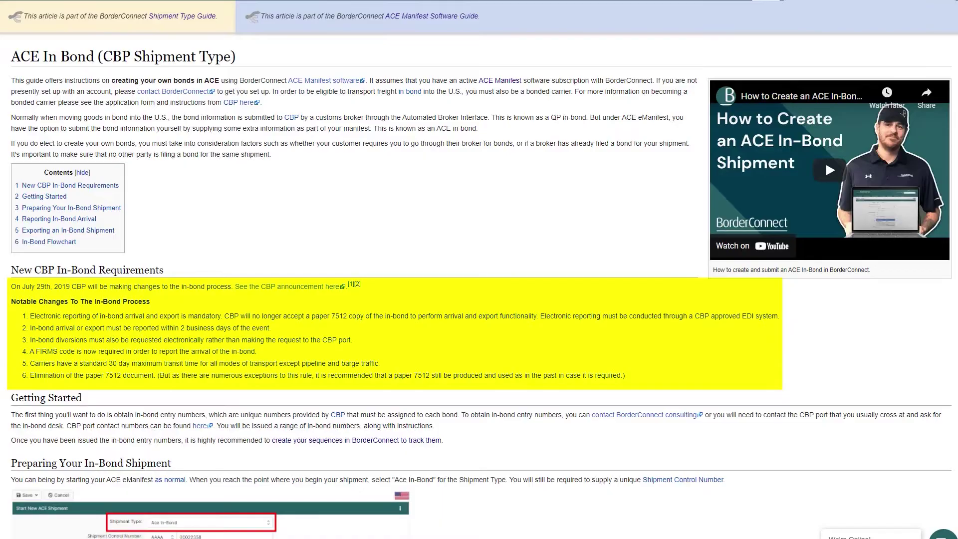
Read through the ACE In Bond guide, from the new CBP in-bond requirements to the sections further down.
scroll(479, 286, "down", 2)
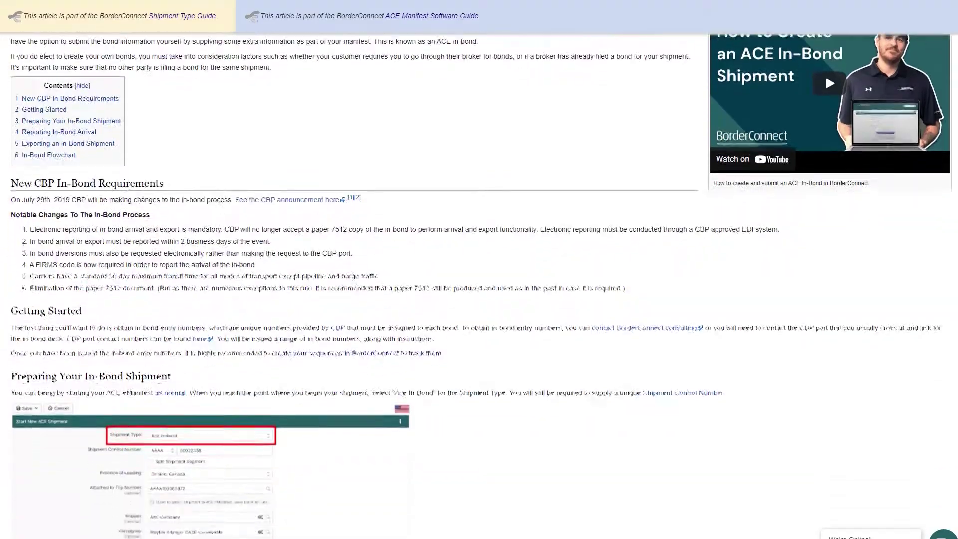
scroll(479, 286, "down", 8)
scroll(479, 285, "down", 8)
scroll(479, 285, "down", 8)
scroll(479, 286, "down", 8)
scroll(478, 286, "down", 4)
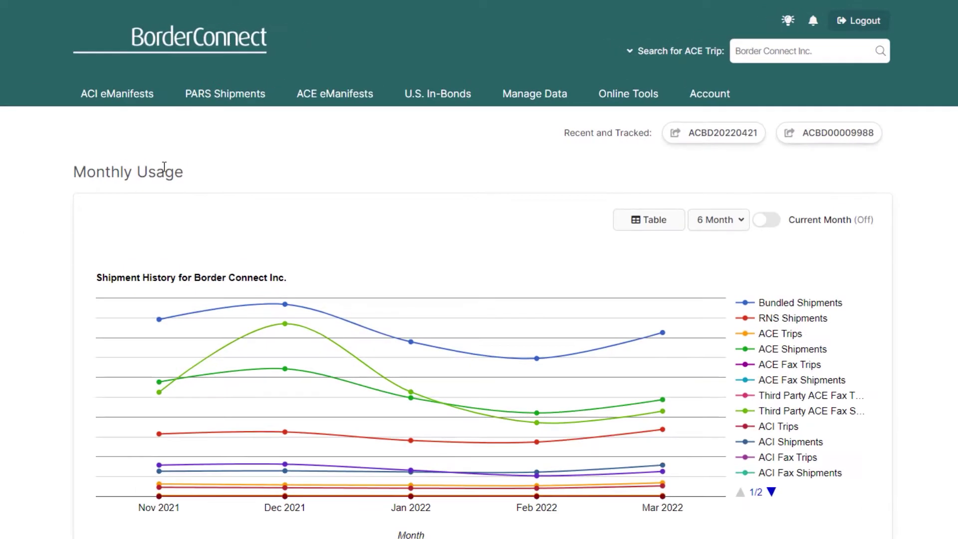
Open the ACE In-Bond shipment on the Detroit, MI ACE eManifest with estimated arrival 04/21/2022.
left_click(387, 75)
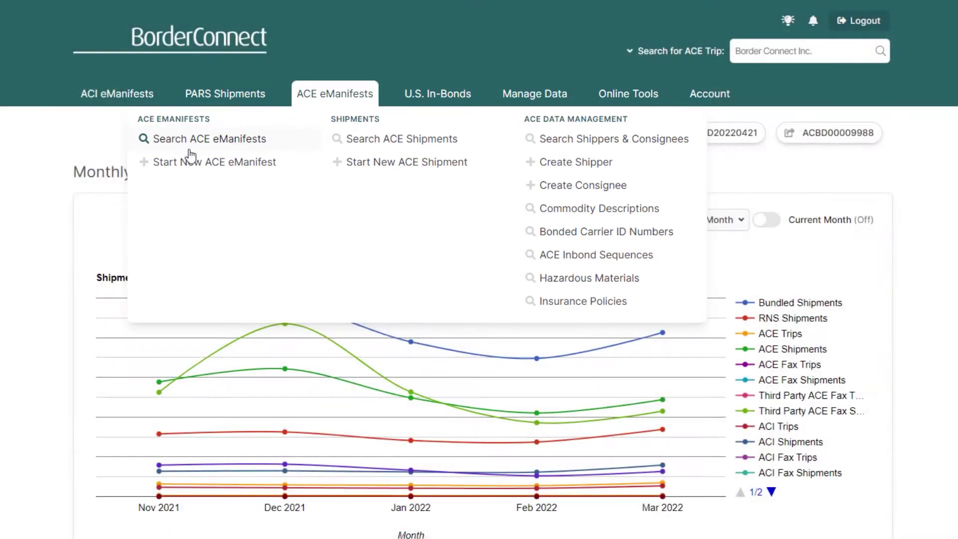
left_click(189, 148)
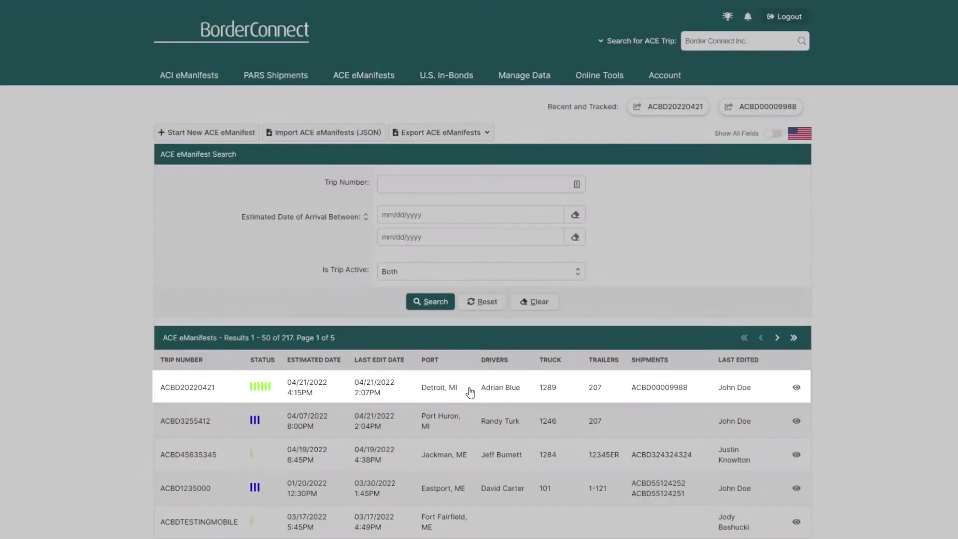
left_click(469, 392)
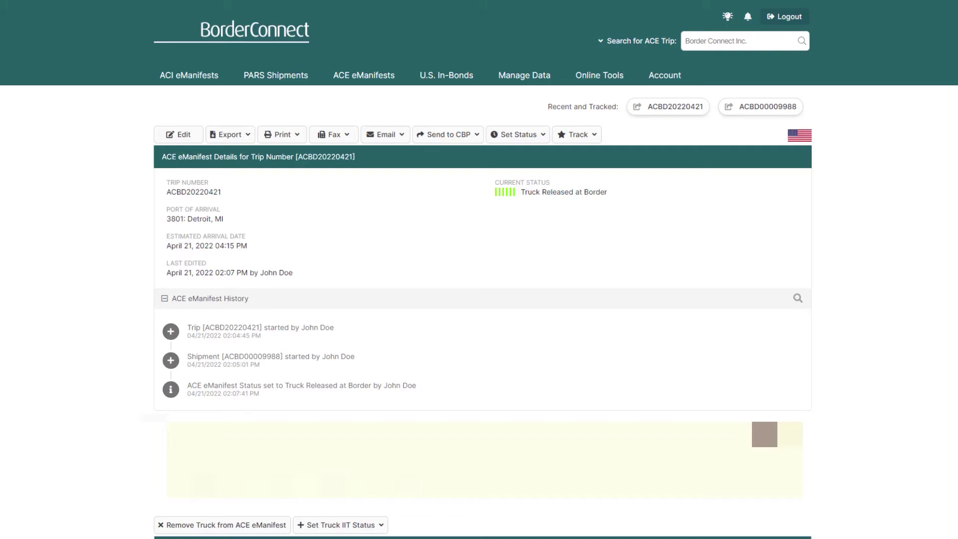
scroll(483, 299, "down", 11)
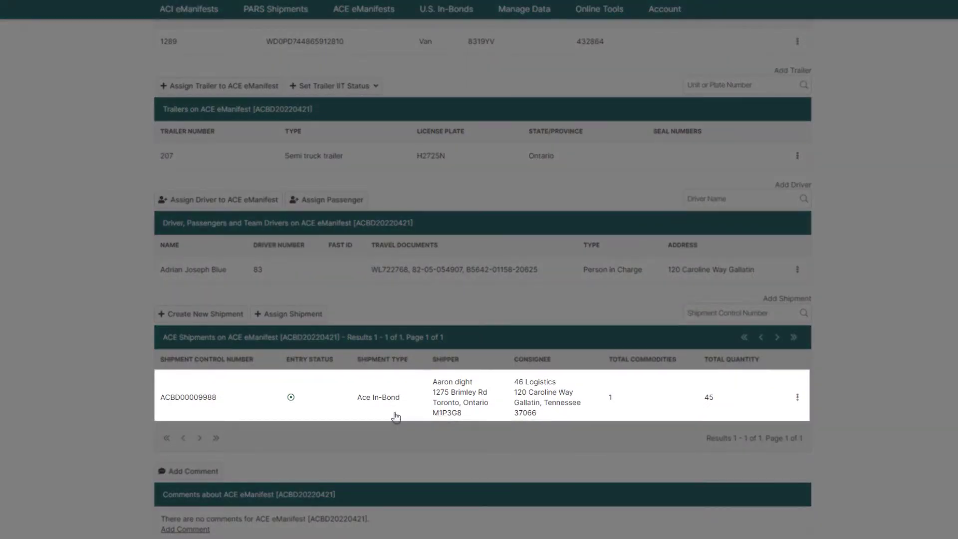
left_click(395, 416)
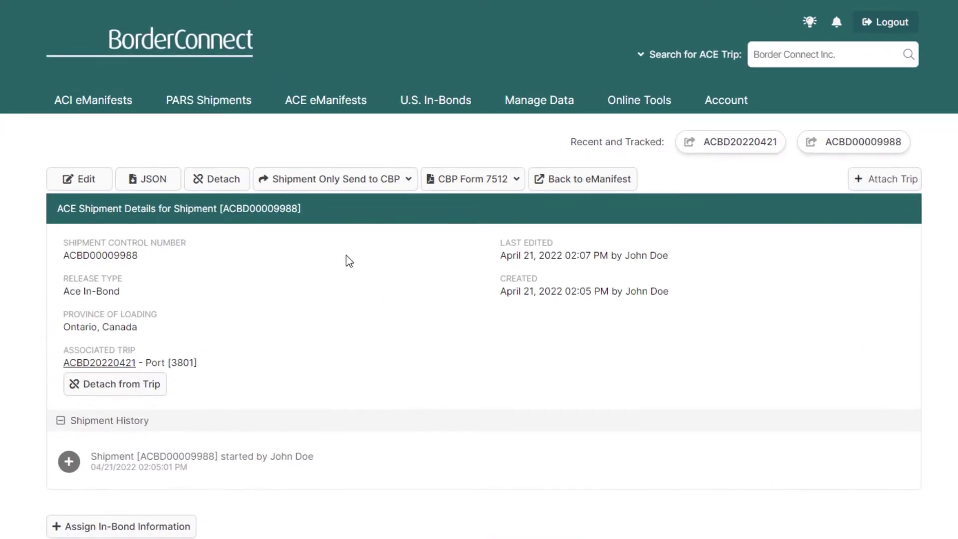
Start an In-Bond Arrival message to CBP for this shipment.
left_click(361, 138)
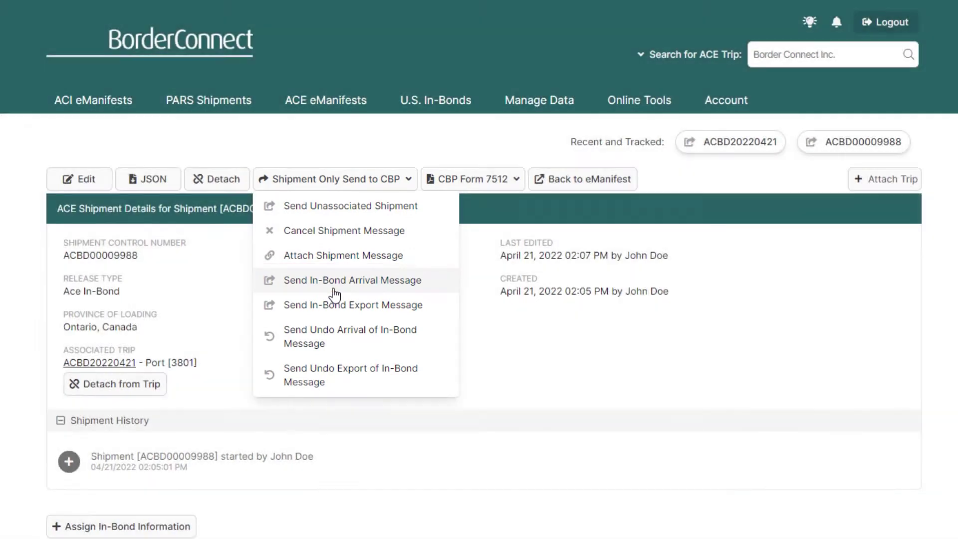
left_click(333, 292)
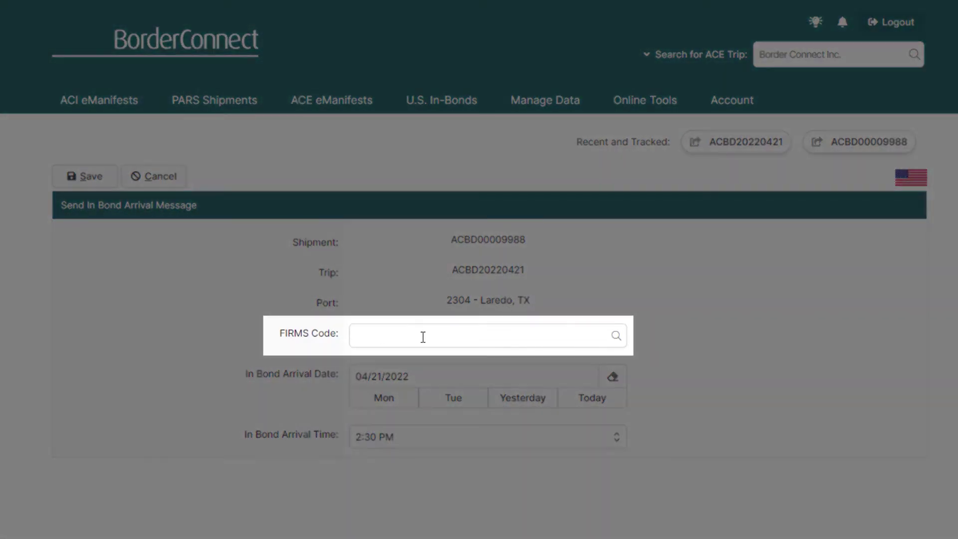
Try looking up the FIRMS code by the address "607 union" and by the facility name "a2b forwar".
left_click(422, 337)
type("607")
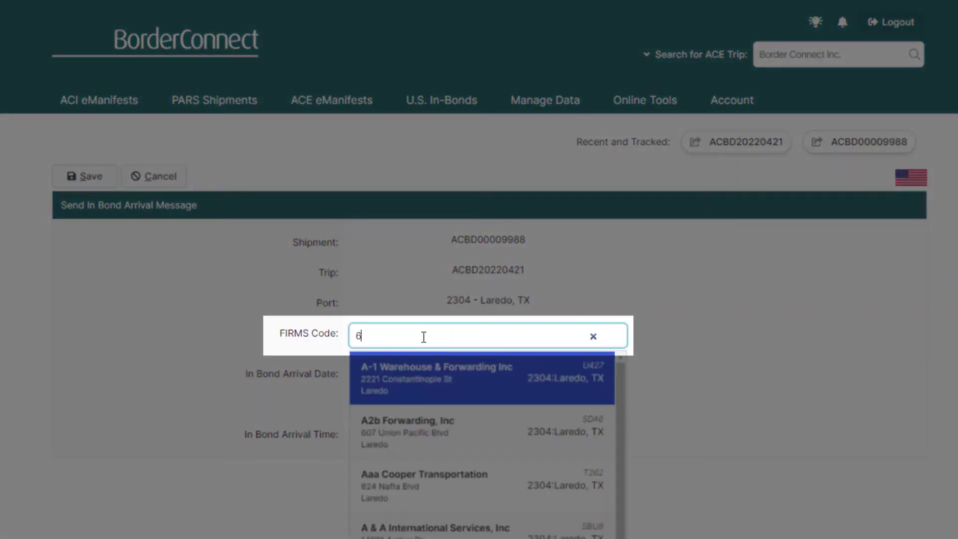
type(" union")
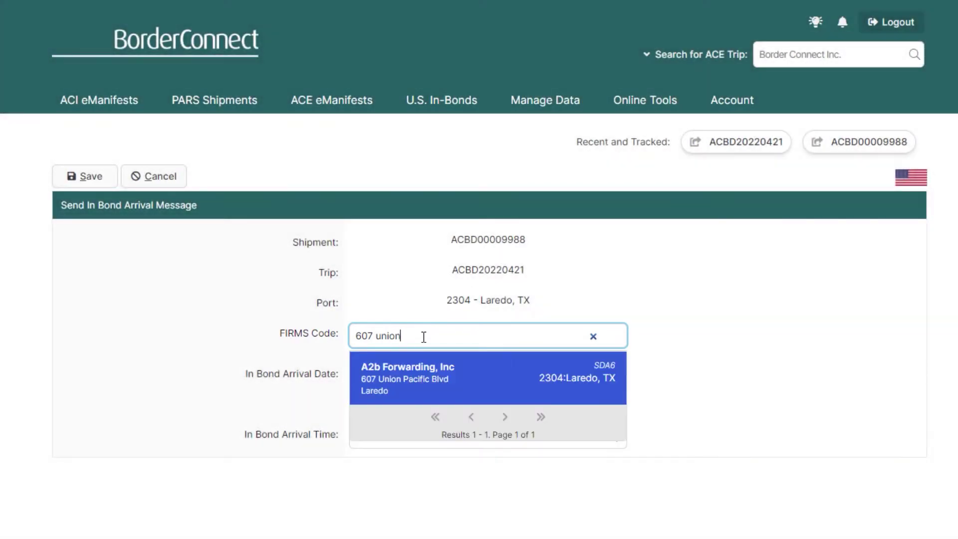
key("BackSpace")
key("BackSpace")
key("BackSpace")
key("BackSpace")
key("BackSpace")
key("BackSpace")
key("BackSpace")
key("BackSpace")
key("BackSpace")
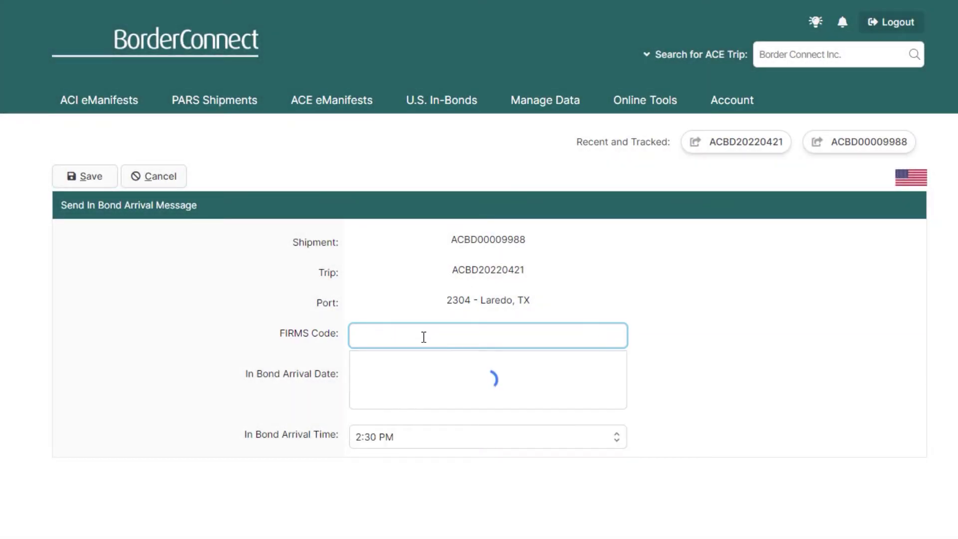
type("a2b forwar")
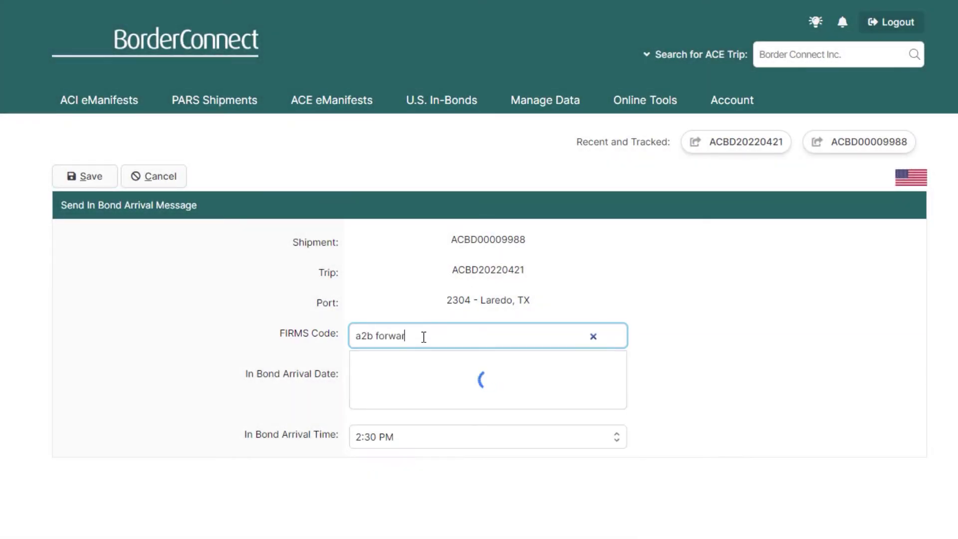
Look up "sda6" and set the FIRMS code to SDA6: A2B Forwarding, Inc.
key("ctrl+a")
type("sda6")
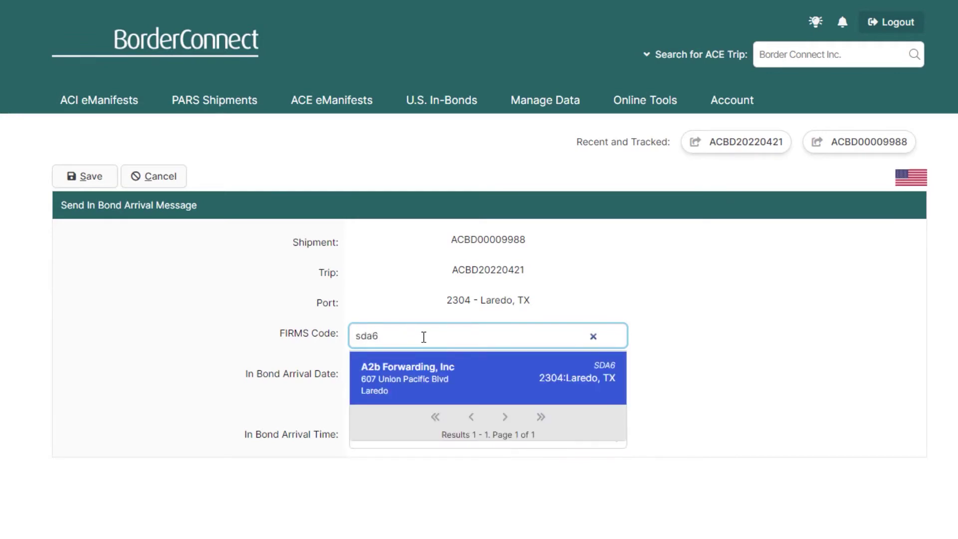
left_click(460, 393)
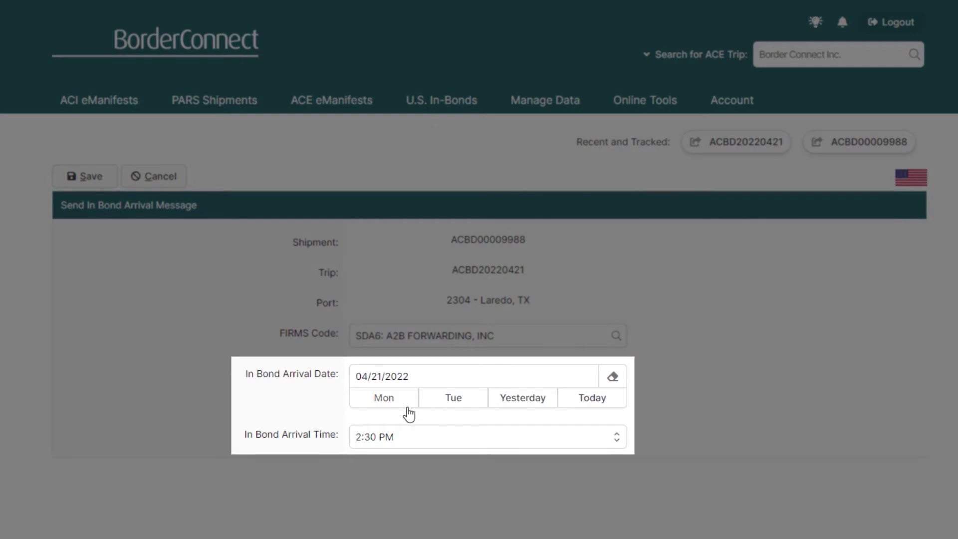
Set the in-bond arrival time to 10:00 AM and save the arrival message to send it to CBP.
left_click(393, 437)
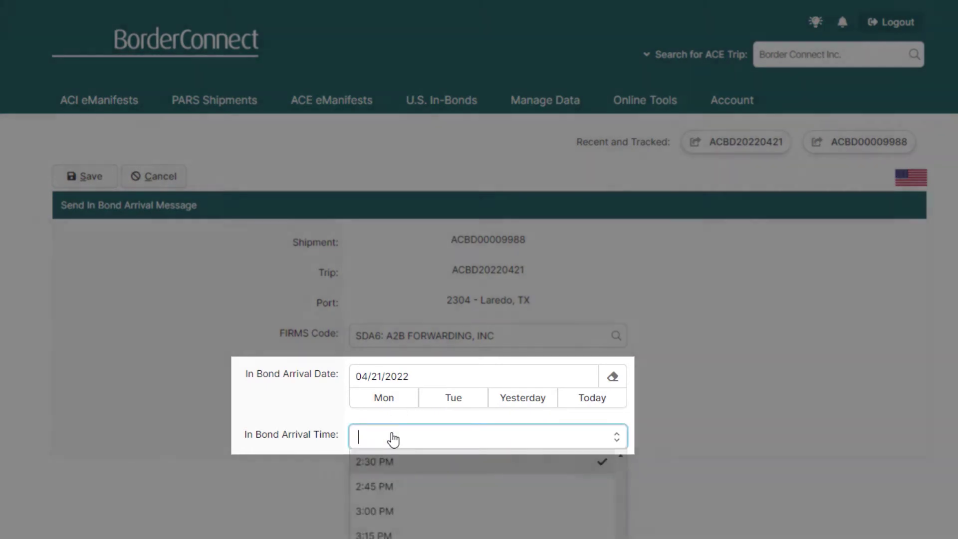
scroll(479, 499, "up", 10)
left_click(454, 484)
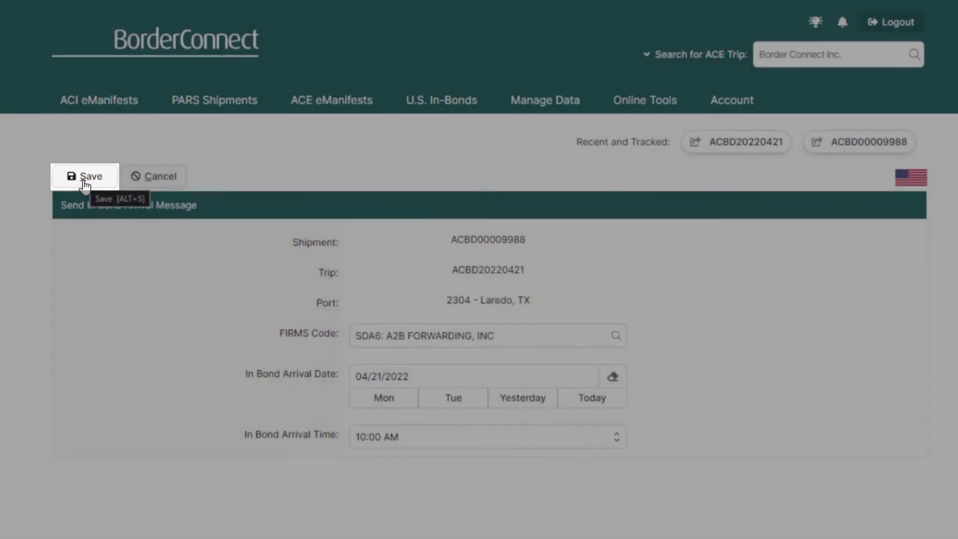
left_click(85, 179)
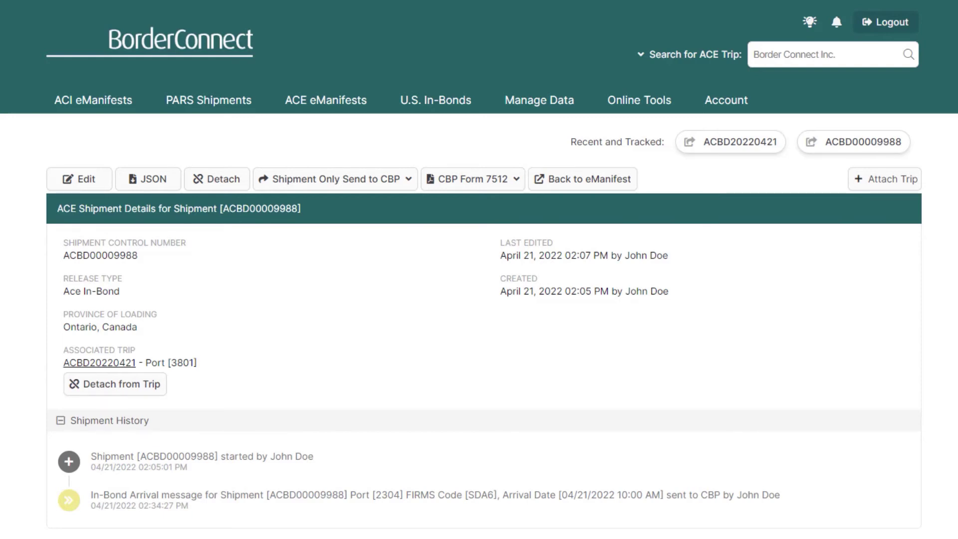
Send an In-Bond Export message to CBP for the shipment with the export time set to 1:30 PM.
left_click(376, 185)
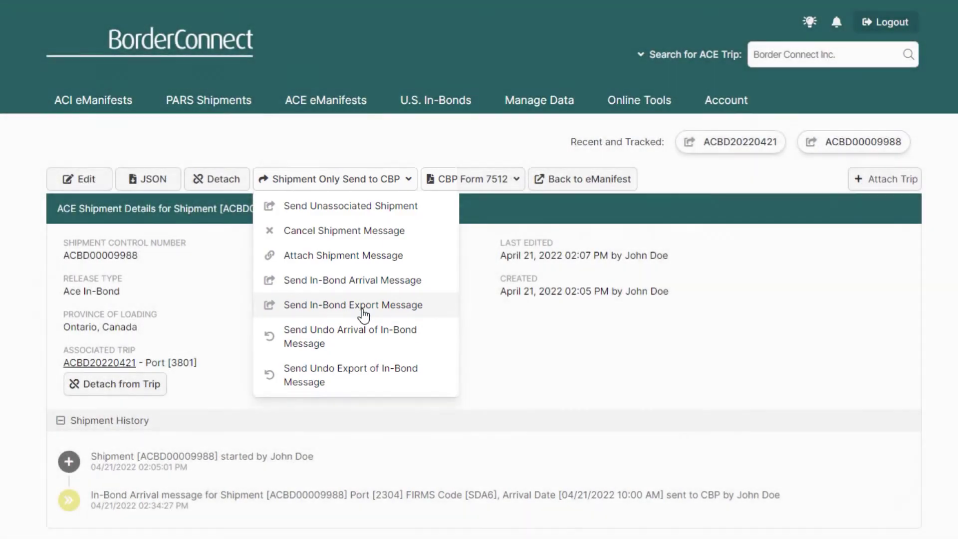
left_click(363, 306)
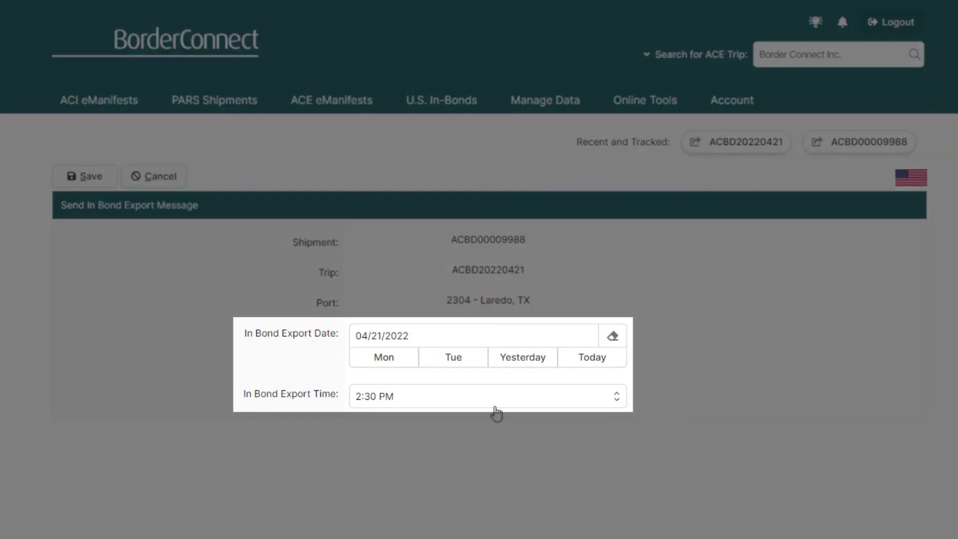
left_click(495, 403)
left_click_drag(619, 518, 615, 509)
left_click(501, 469)
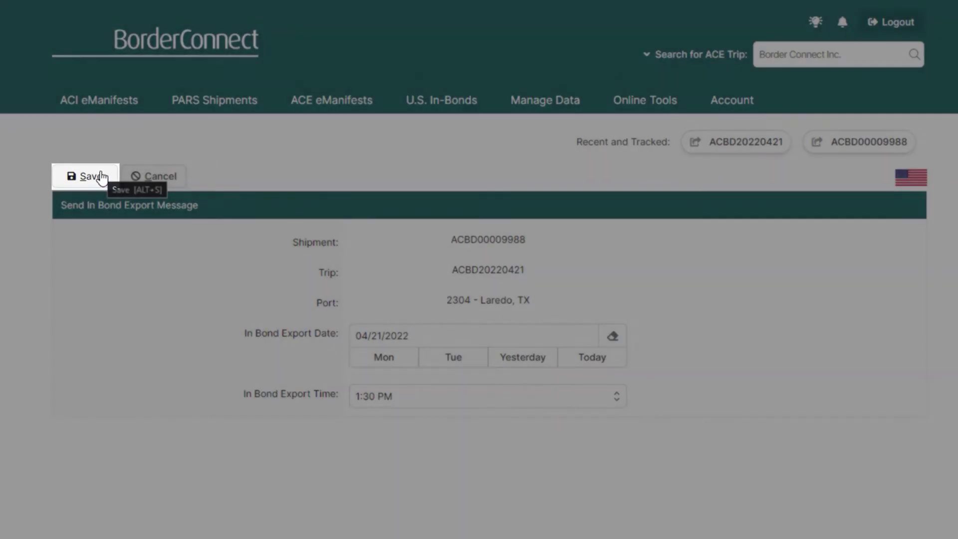
left_click(102, 176)
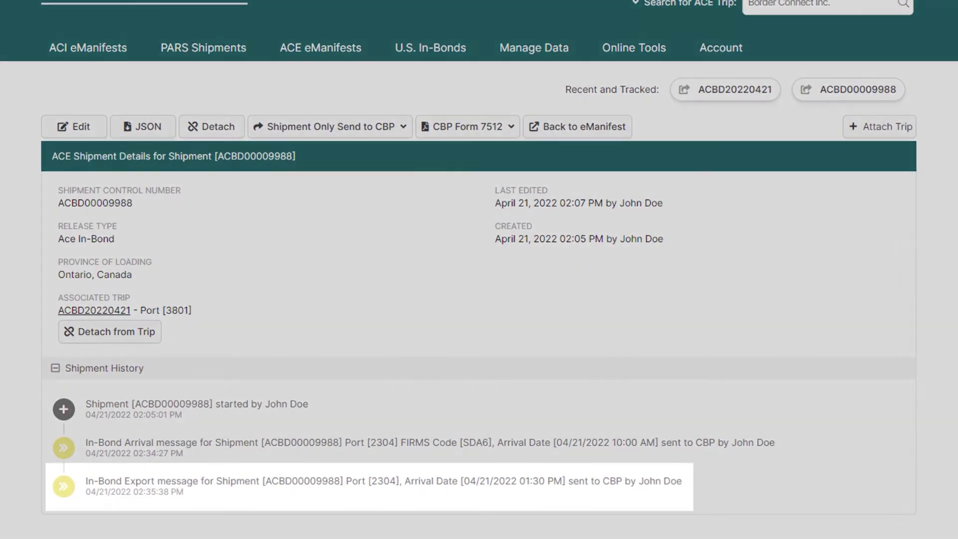